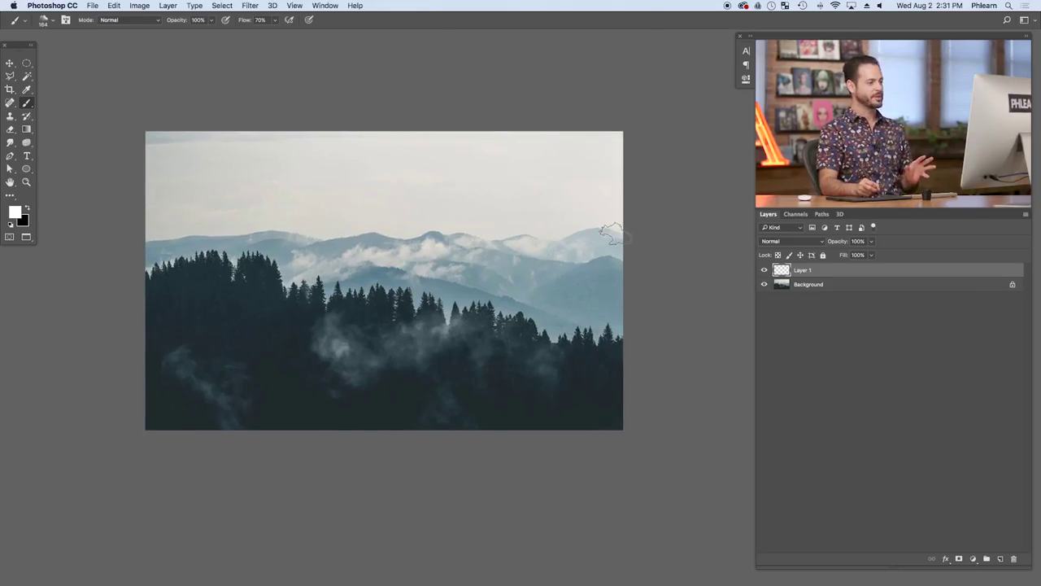
- Open the Preset Manager with Brushes as the preset type
click(114, 6)
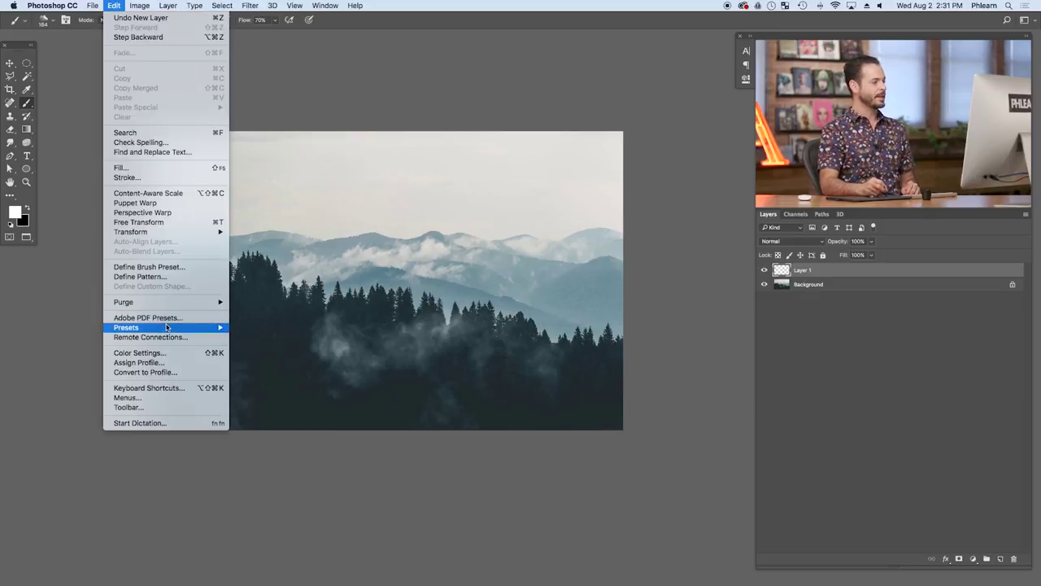
mouse_move(166, 327)
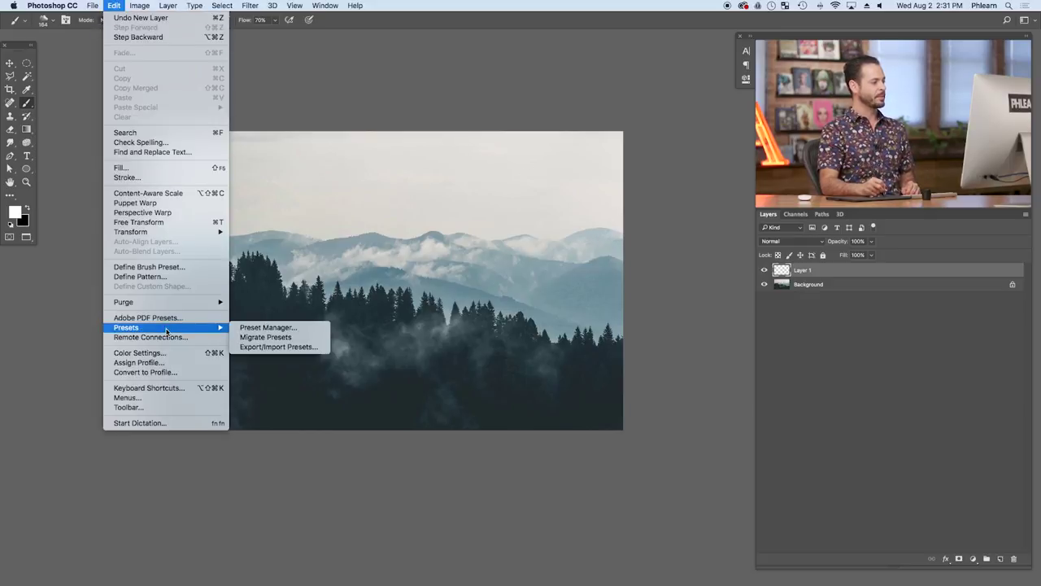
click(286, 326)
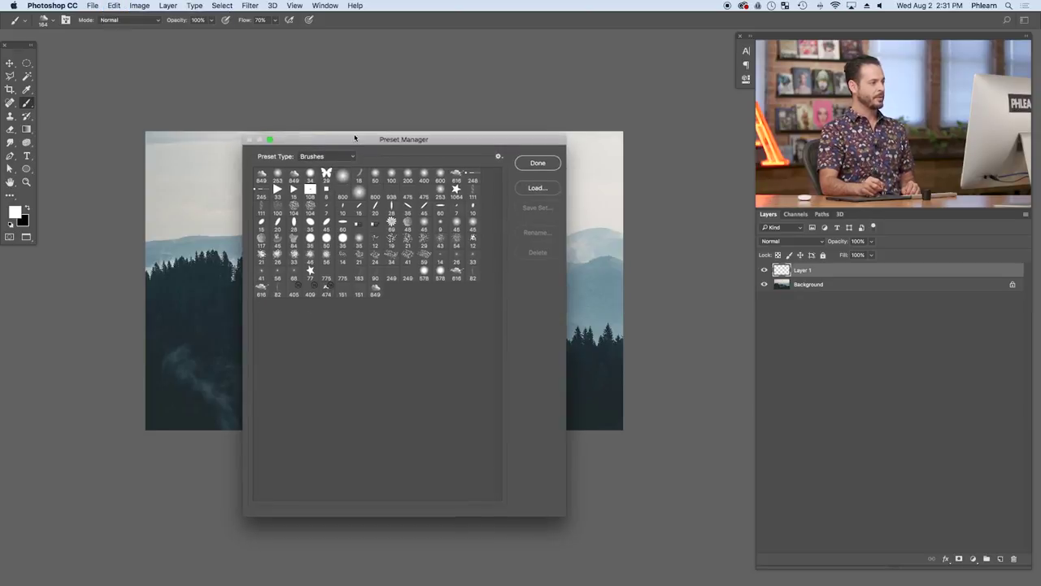
drag(355, 143, 344, 137)
click(313, 147)
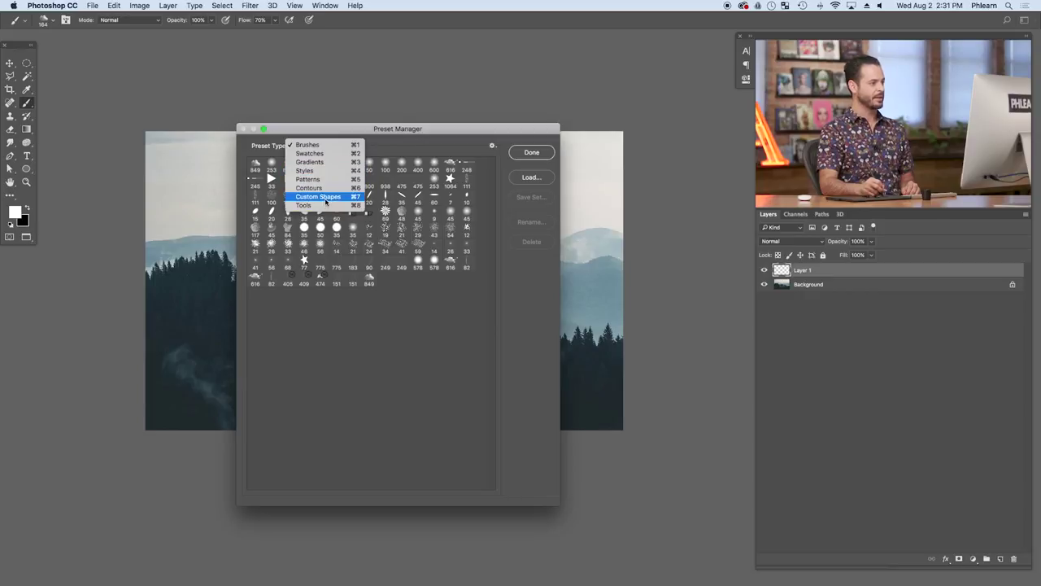
click(314, 146)
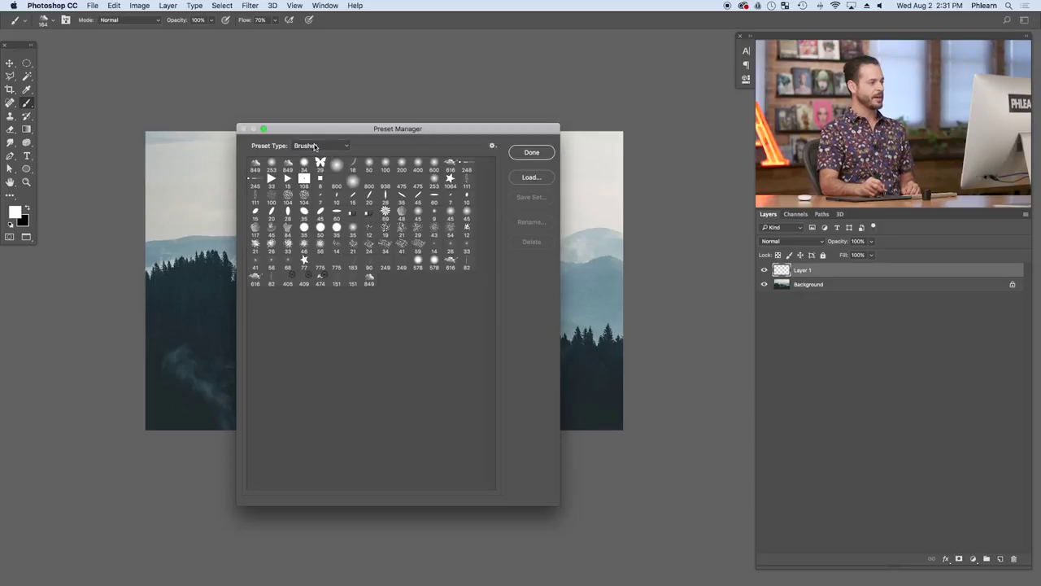
- Load the brush file "PHLEARN Smoke & Fog.abr" into the brush presets
click(529, 178)
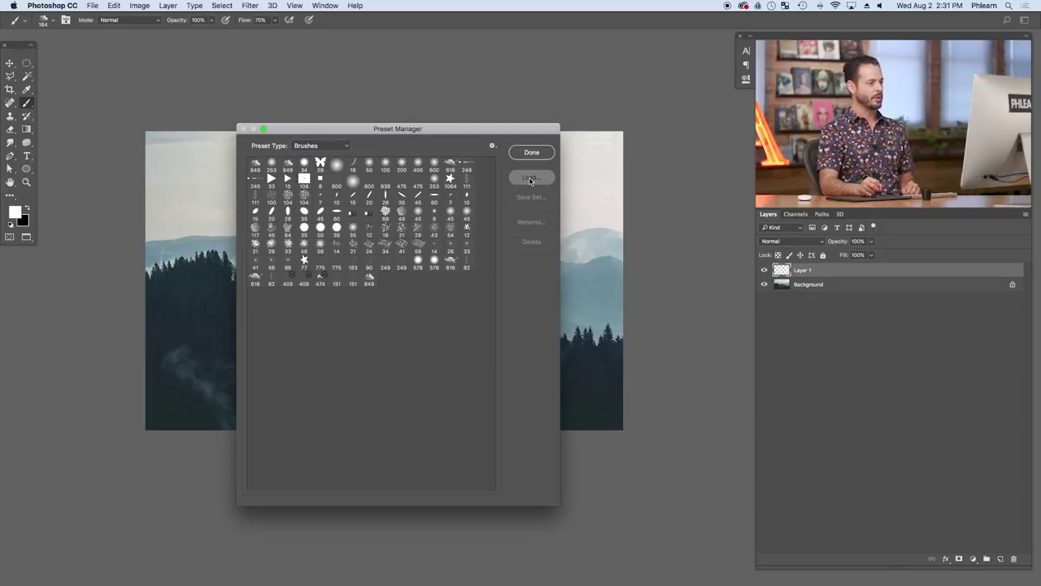
drag(508, 32, 488, 67)
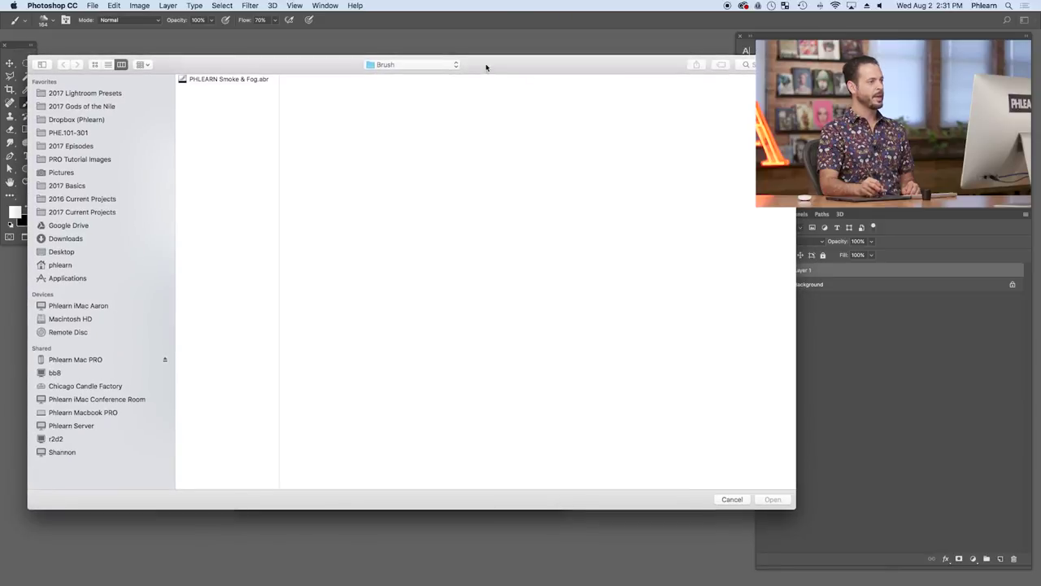
click(240, 79)
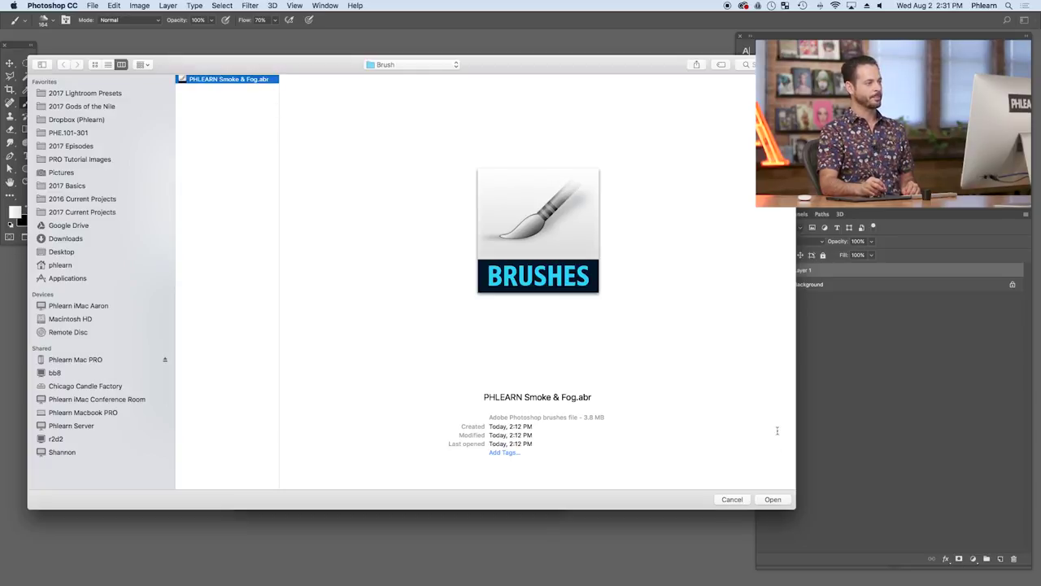
click(773, 499)
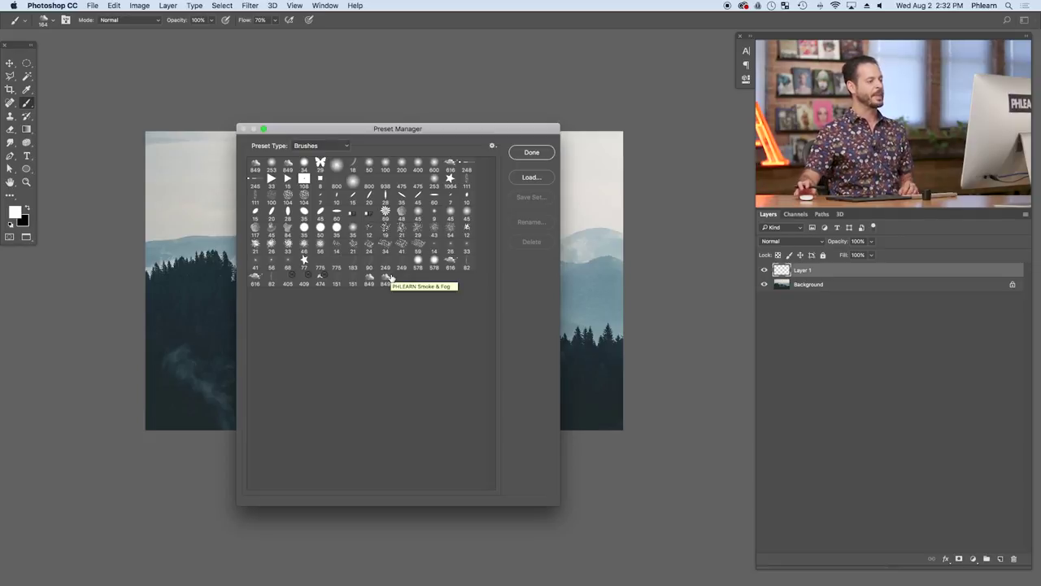
- Move the PHLEARN Smoke & Fog brush to the start of the presets, delete its duplicate copies and finish managing presets
mouse_move(386, 279)
mouse_down()
mouse_move(377, 288)
mouse_move(301, 255)
mouse_move(253, 199)
mouse_move(251, 167)
mouse_up()
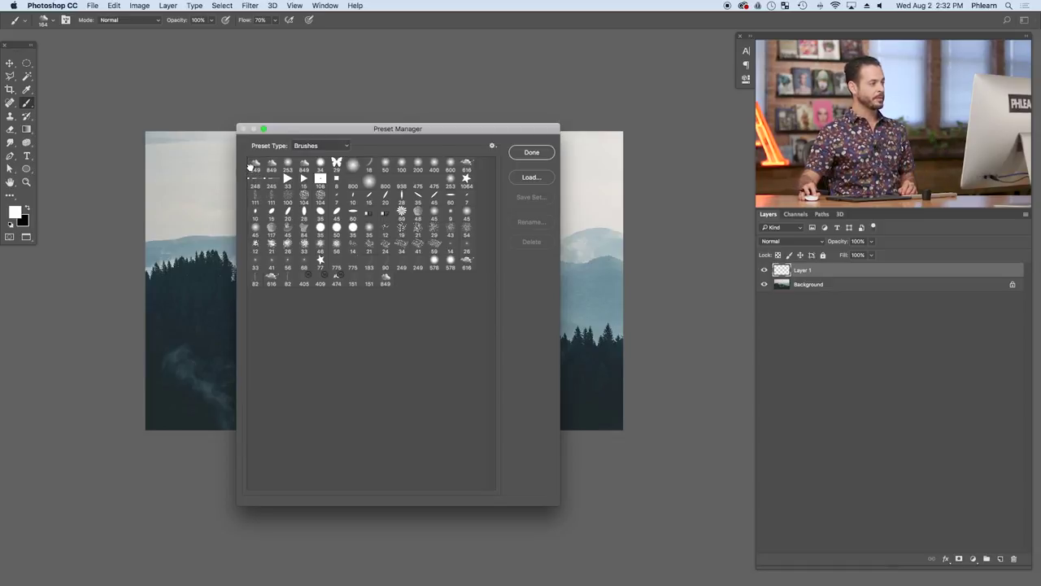
click(271, 167)
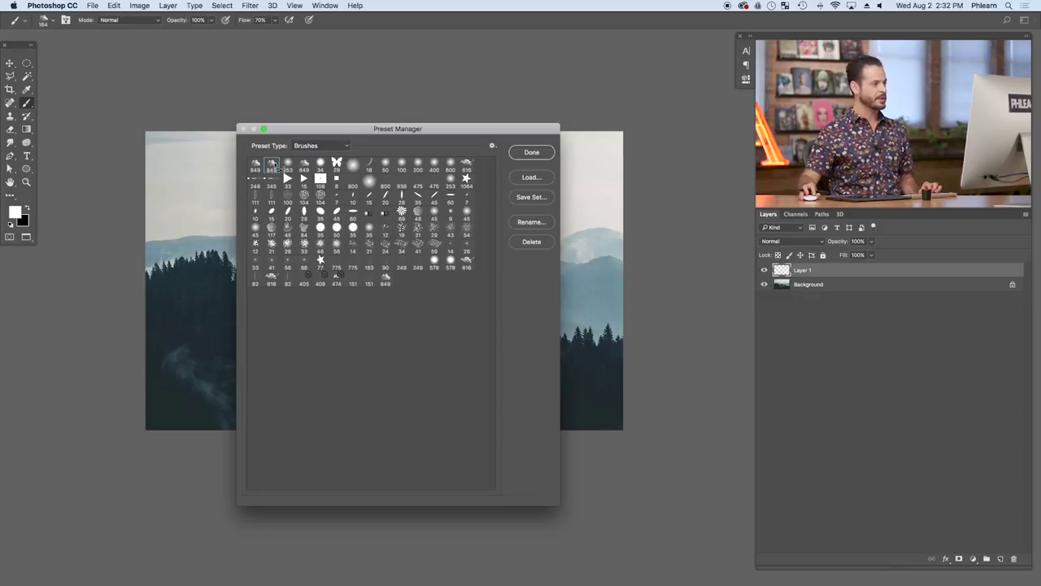
alt+click(274, 163)
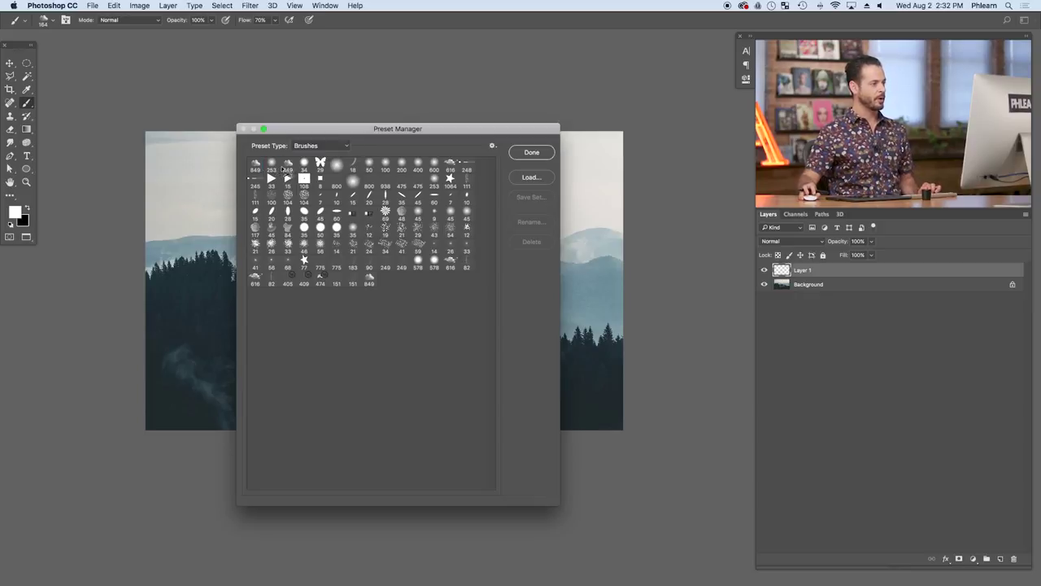
drag(289, 166, 374, 283)
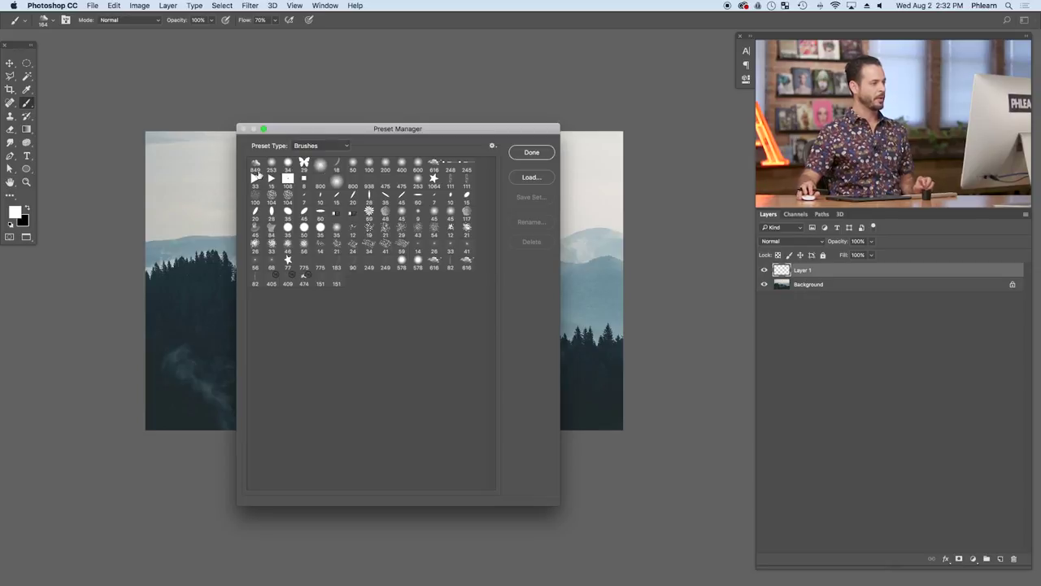
click(256, 164)
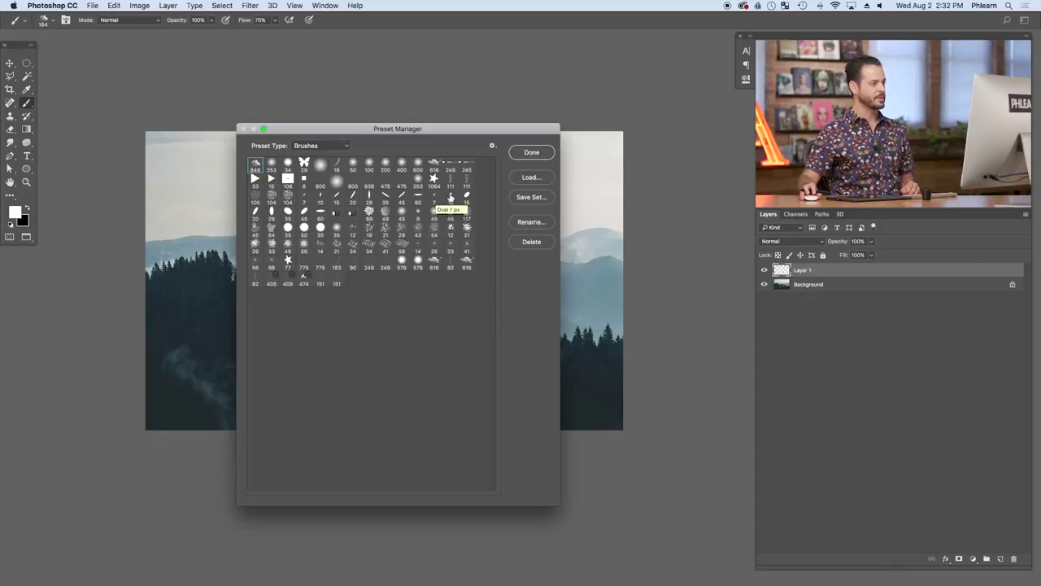
click(532, 153)
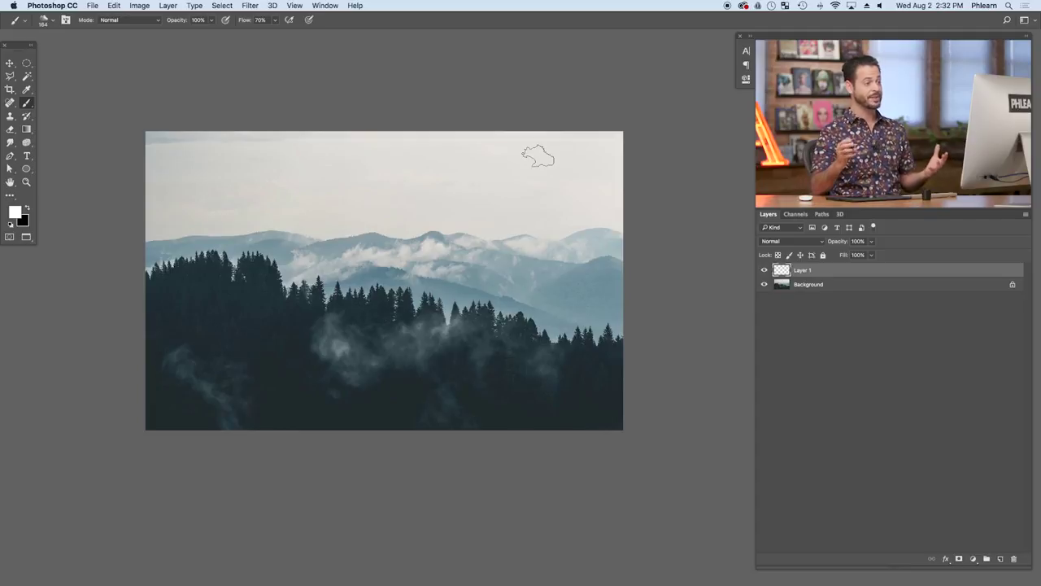
- Create a new layer and choose the PHLEARN Smoke & Fog brush for the Brush tool
click(1002, 560)
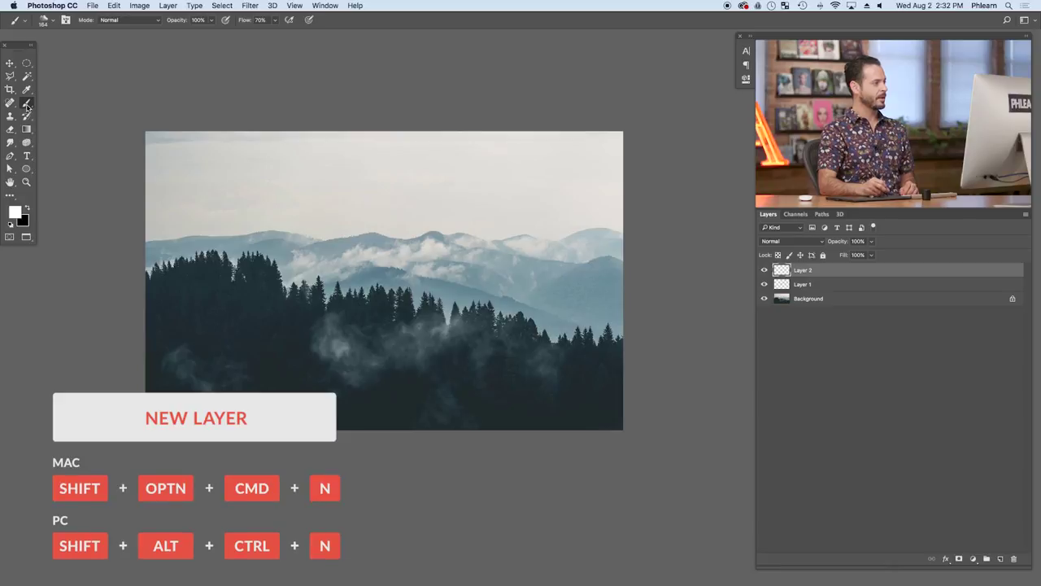
right_click(243, 189)
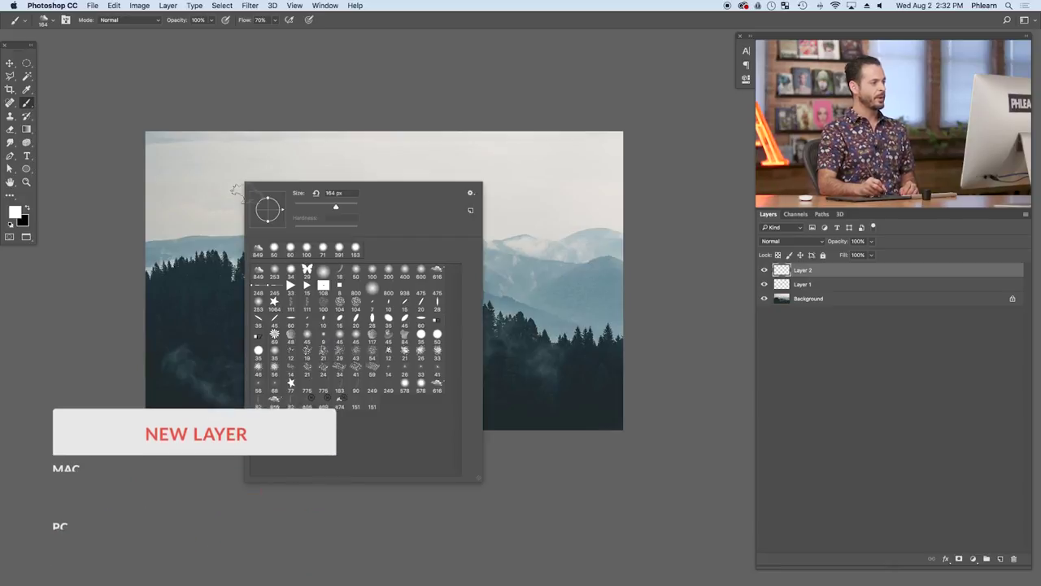
click(259, 271)
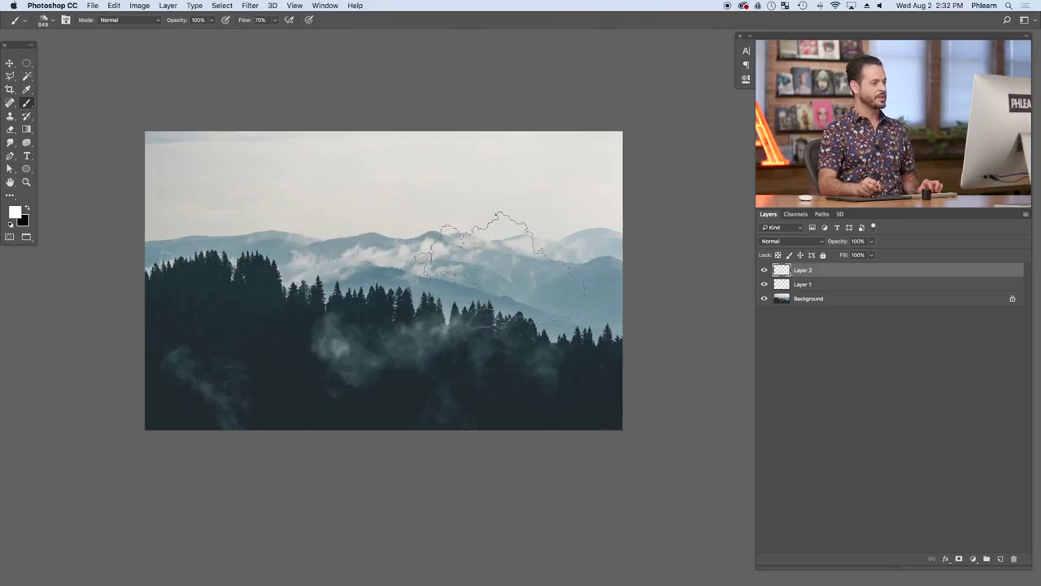
- Sample the existing mist color and paint fog over the lower middle of the forest with a 167 px brush
mouse_move(431, 257)
mouse_down()
mouse_move(557, 257)
mouse_move(362, 257)
mouse_move(475, 253)
mouse_move(411, 251)
mouse_up()
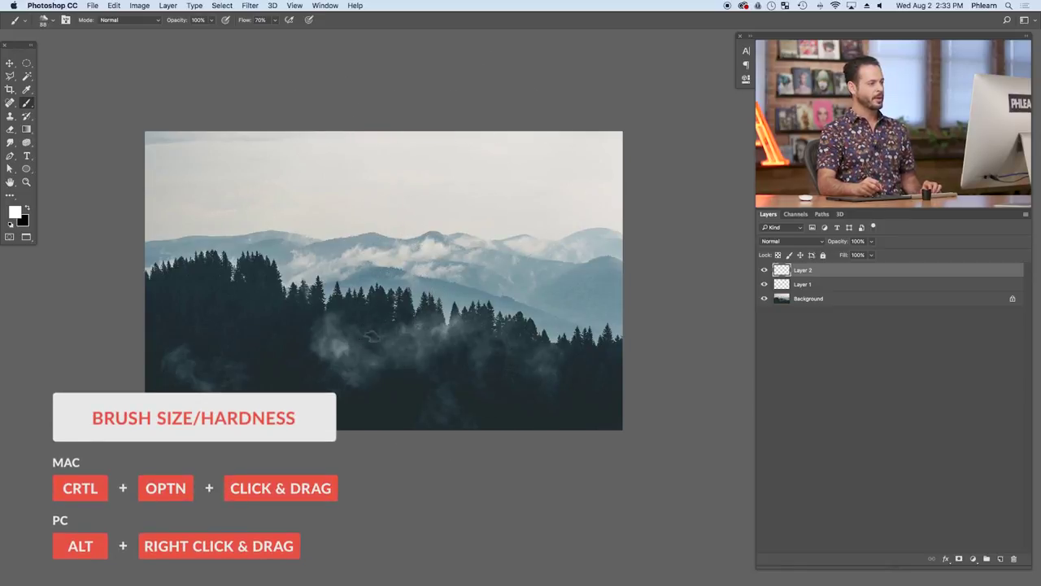
drag(372, 335, 434, 325)
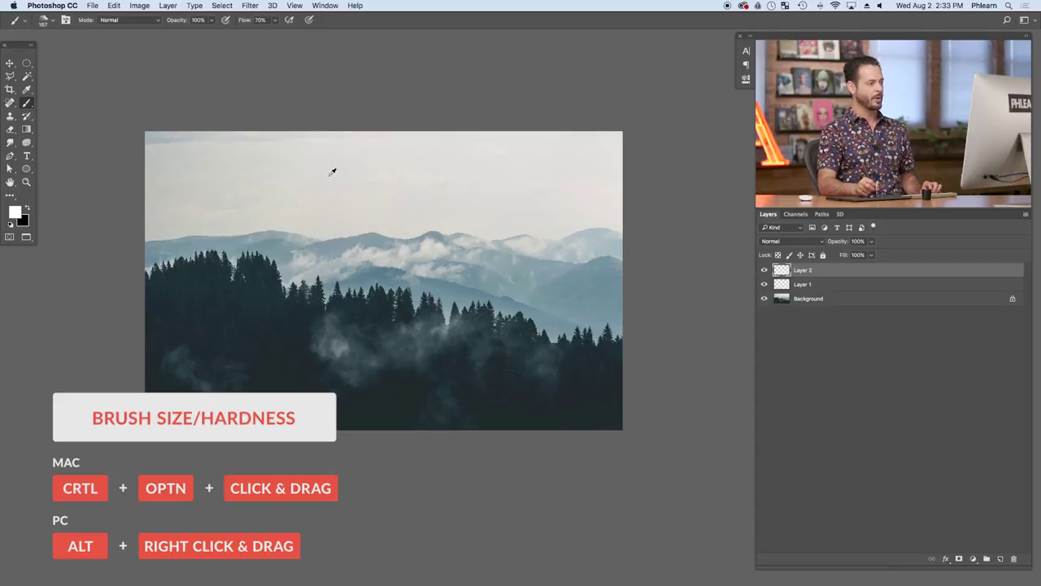
alt+click(342, 339)
mouse_move(410, 411)
mouse_down()
mouse_move(423, 406)
mouse_move(358, 423)
mouse_up()
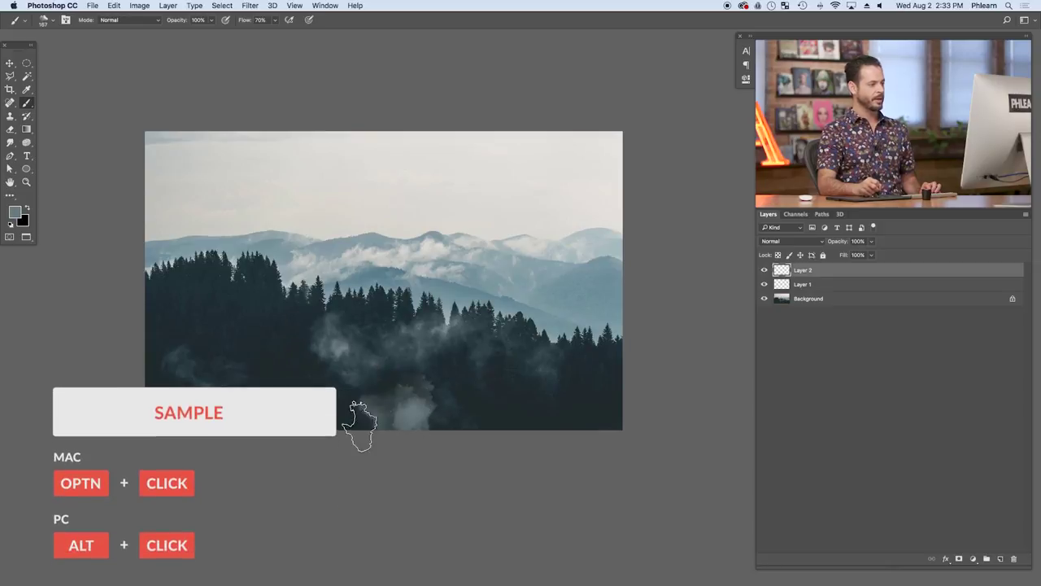
- Paint fog from the lower forest up across the mountains and sky on the right, using a 254 px brush at 30% flow
alt+click(436, 408)
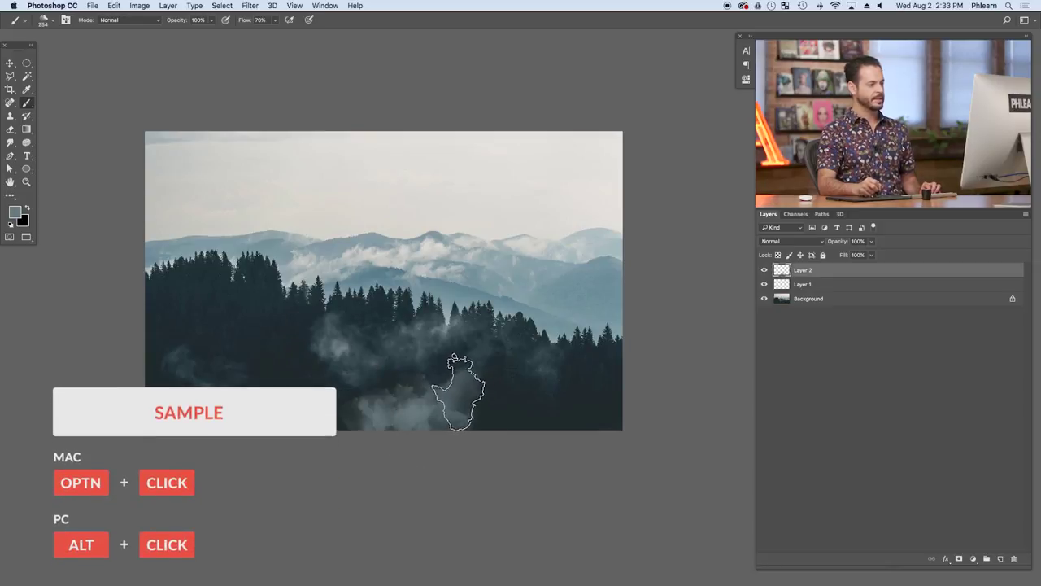
key(shift+3)
mouse_move(453, 397)
mouse_down()
mouse_move(488, 365)
mouse_move(525, 346)
mouse_move(505, 378)
mouse_move(540, 352)
mouse_move(534, 330)
mouse_move(561, 296)
mouse_up()
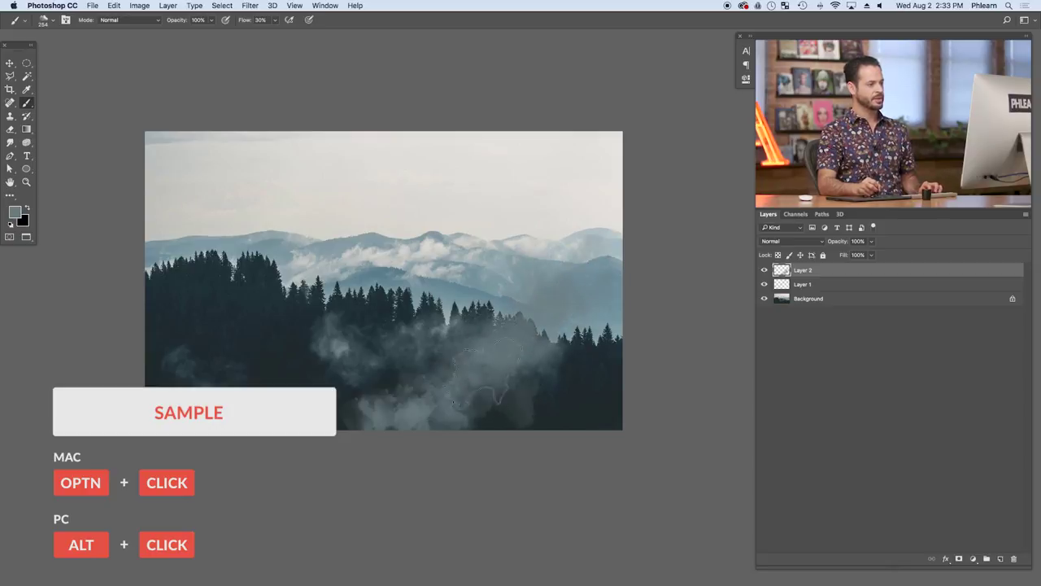
mouse_move(399, 411)
mouse_down()
mouse_move(373, 423)
mouse_move(431, 396)
mouse_move(495, 415)
mouse_move(507, 383)
mouse_move(482, 348)
mouse_move(523, 326)
mouse_move(522, 266)
mouse_move(573, 284)
mouse_move(565, 252)
mouse_move(621, 285)
mouse_up()
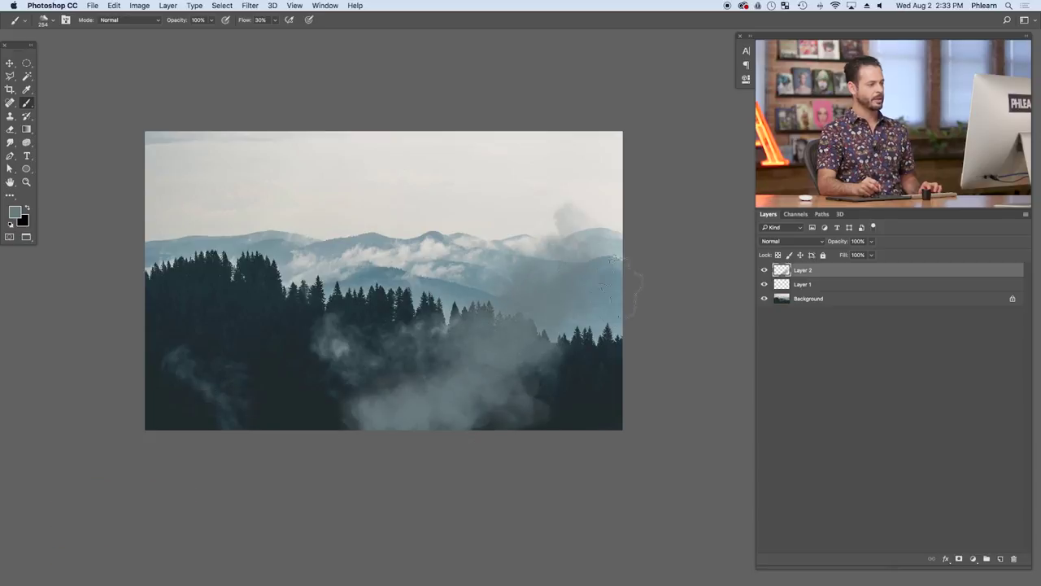
mouse_move(562, 244)
mouse_down()
mouse_move(610, 218)
mouse_move(620, 231)
mouse_move(586, 281)
mouse_up()
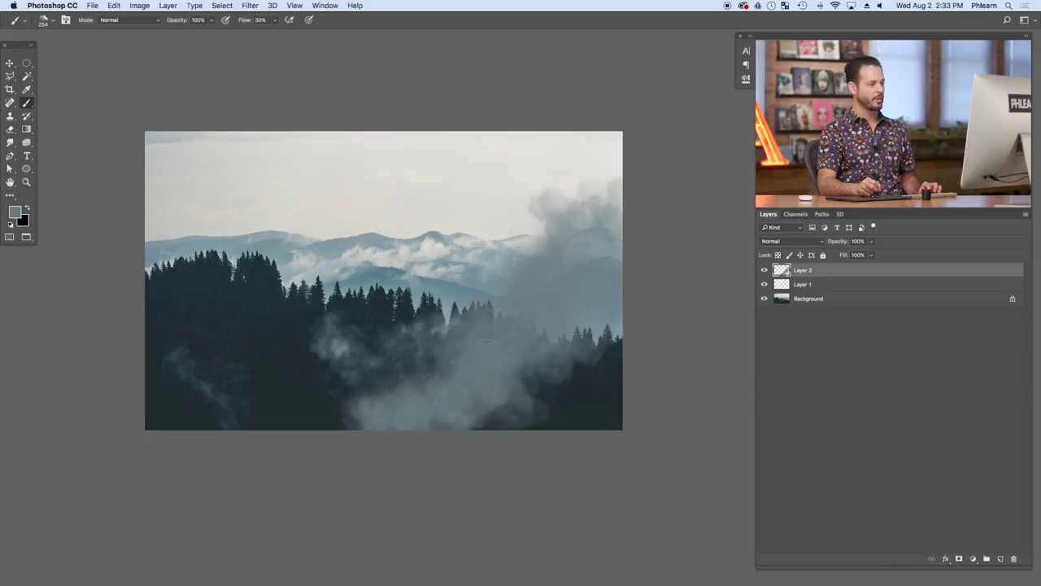
- Try the Lighten blend mode on Layer 2 and return it to Normal
click(773, 243)
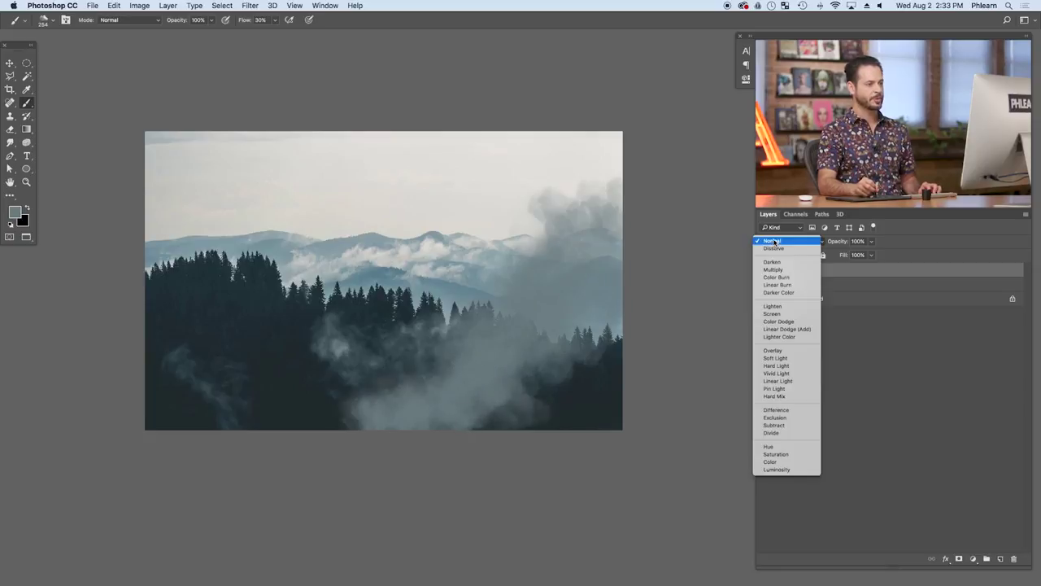
click(772, 302)
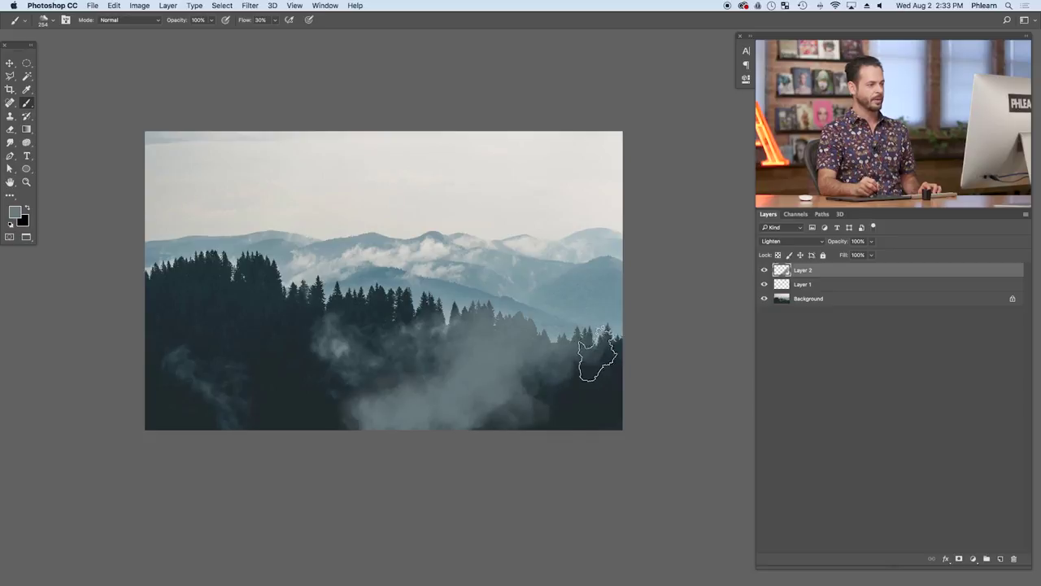
click(774, 241)
click(773, 175)
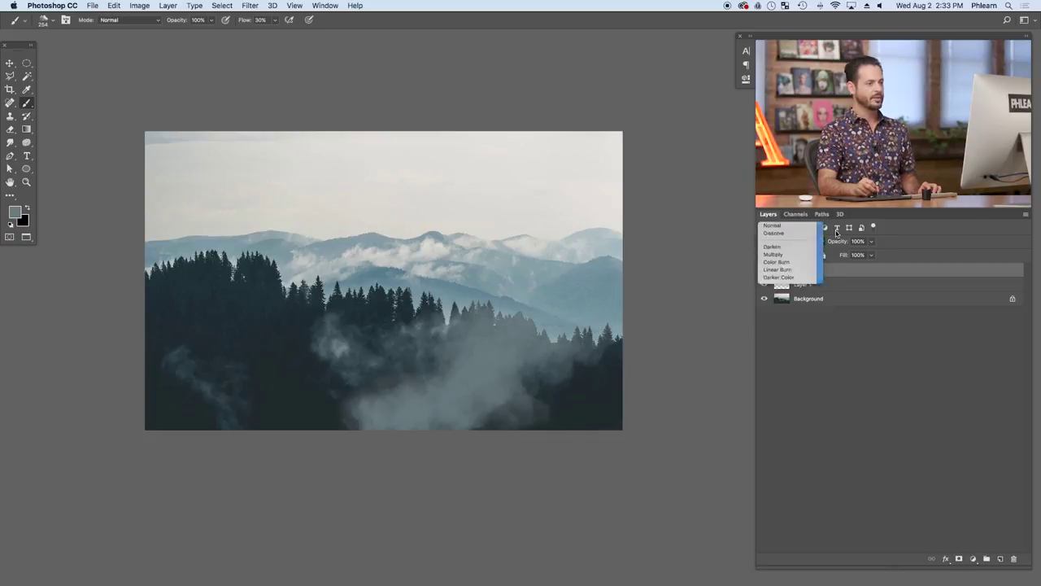
- Set Layer 2's opacity to 81%
drag(841, 242, 834, 241)
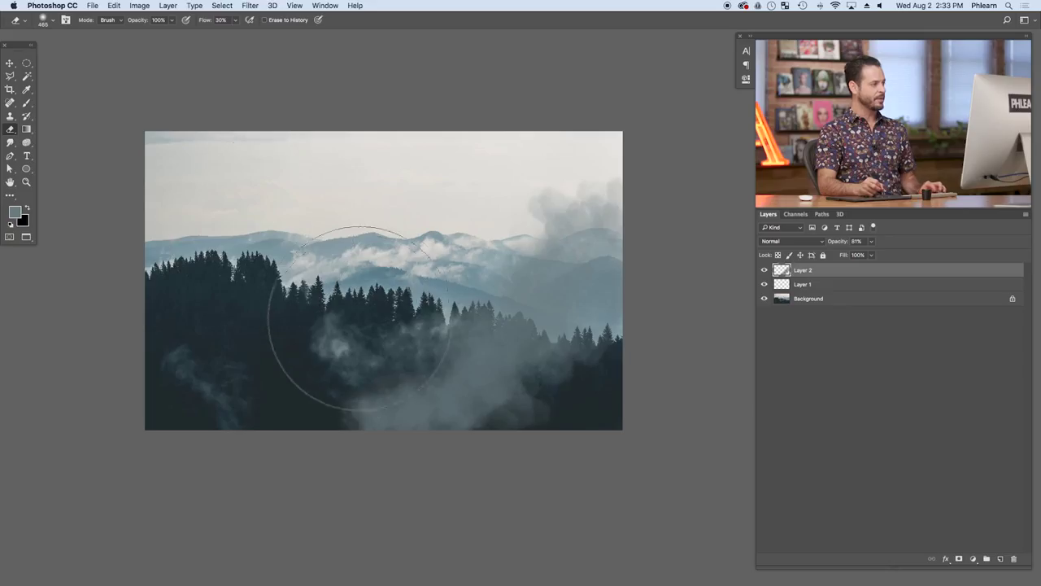
- Try erasing the fog over the lower forest with a soft 465 px eraser and undo the stroke
mouse_move(386, 374)
mouse_down()
mouse_move(439, 342)
mouse_move(430, 384)
mouse_move(383, 383)
mouse_move(392, 346)
mouse_move(400, 413)
mouse_move(388, 301)
mouse_move(500, 314)
mouse_move(504, 387)
mouse_up()
key(super+z)
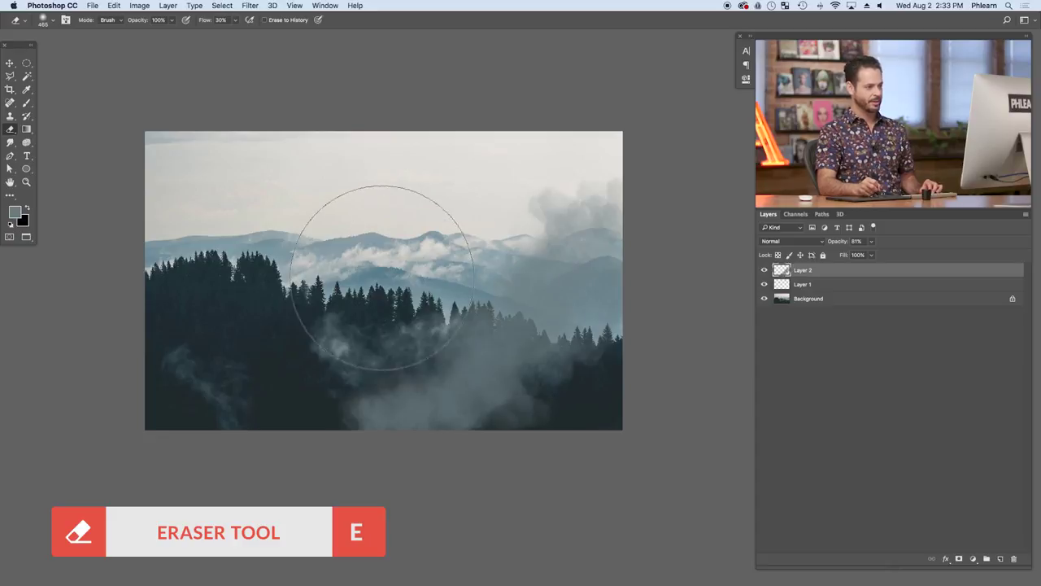
- Erase parts of the painted fog over the forest, mountains and sky using the Smoke & Fog brush as a 222 px eraser at 20% flow
right_click(340, 238)
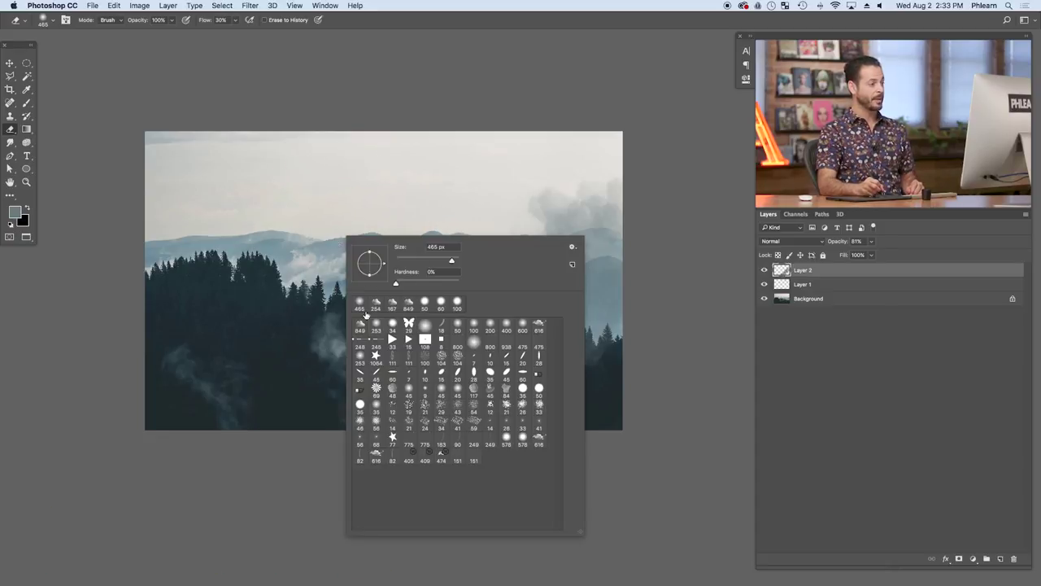
click(358, 328)
click(314, 330)
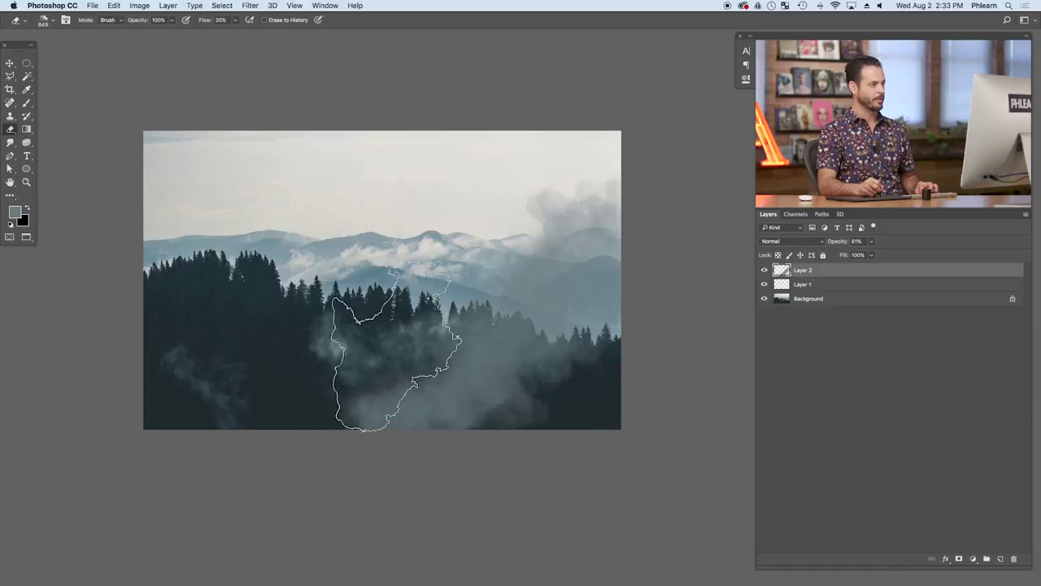
ctrl+alt+drag(443, 316, 301, 301)
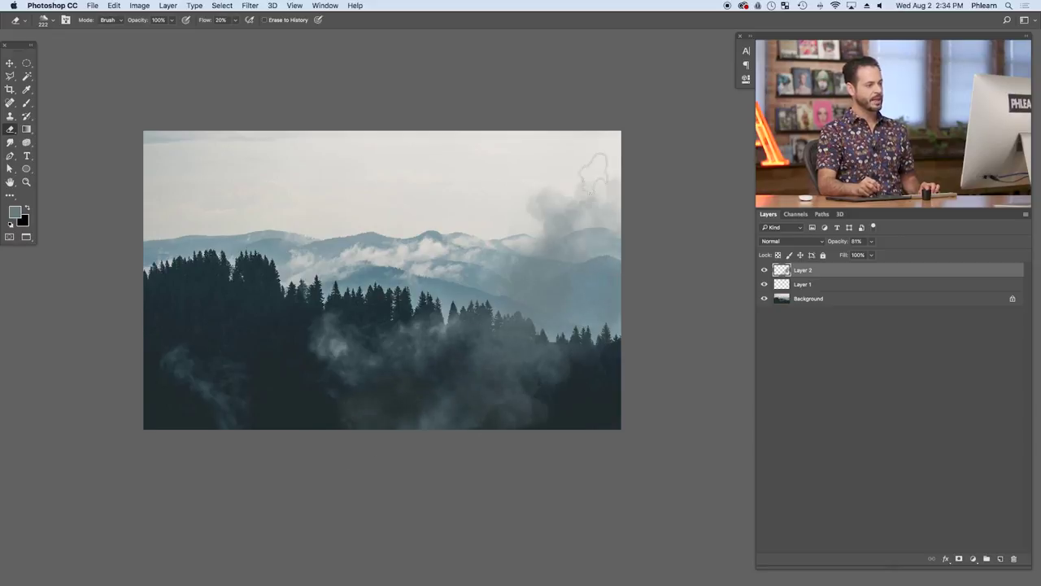
drag(610, 166, 506, 324)
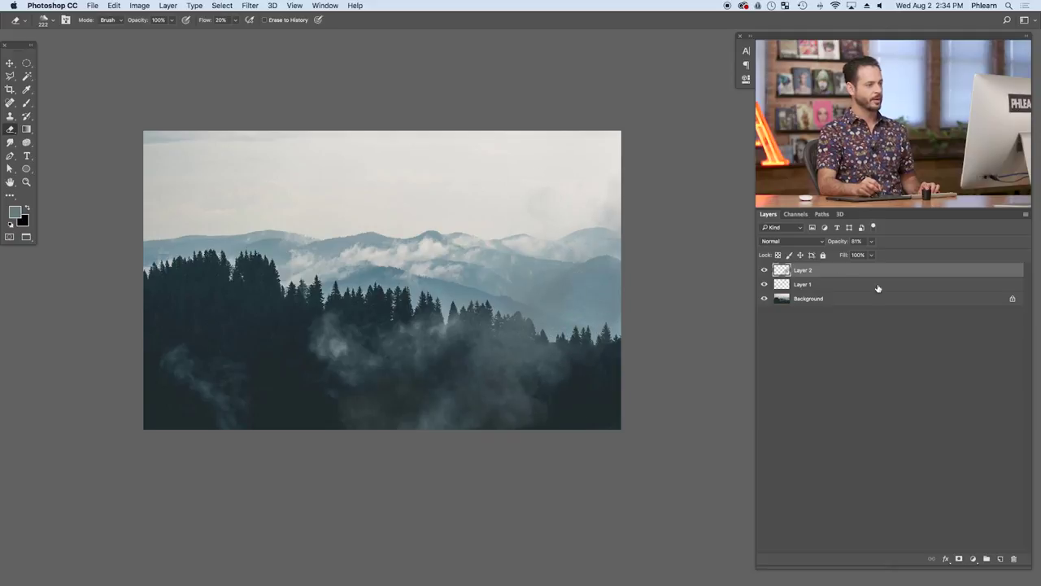
- Toggle Layer 2's visibility to compare the image with and without the painted fog
click(765, 270)
click(764, 270)
click(764, 270)
click(764, 270)
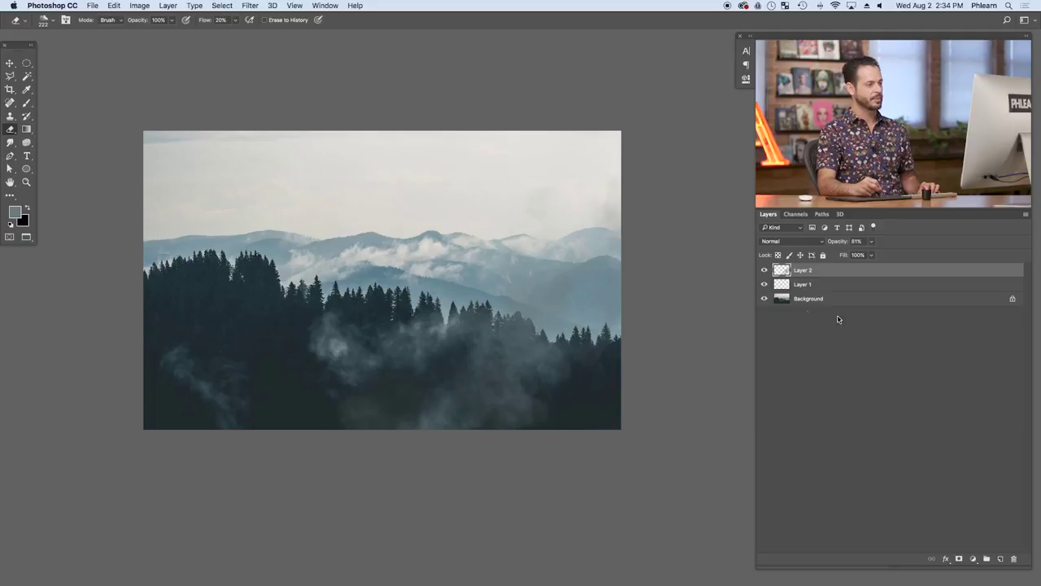
- On a new layer, paint a pale smoke plume from the treeline across the mountains at 30% flow and soften its far end with a 100 px eraser
click(999, 559)
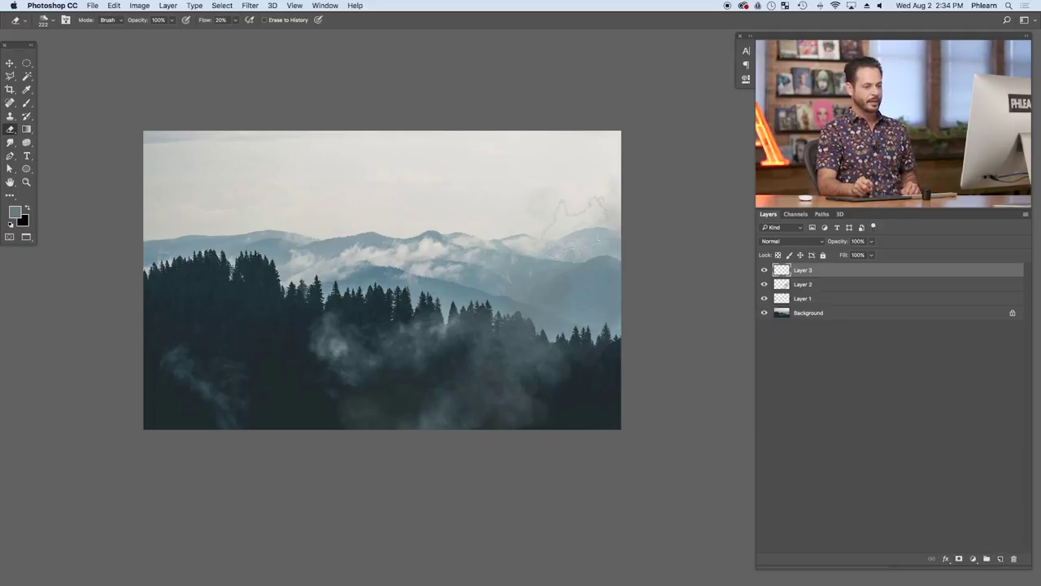
key(b)
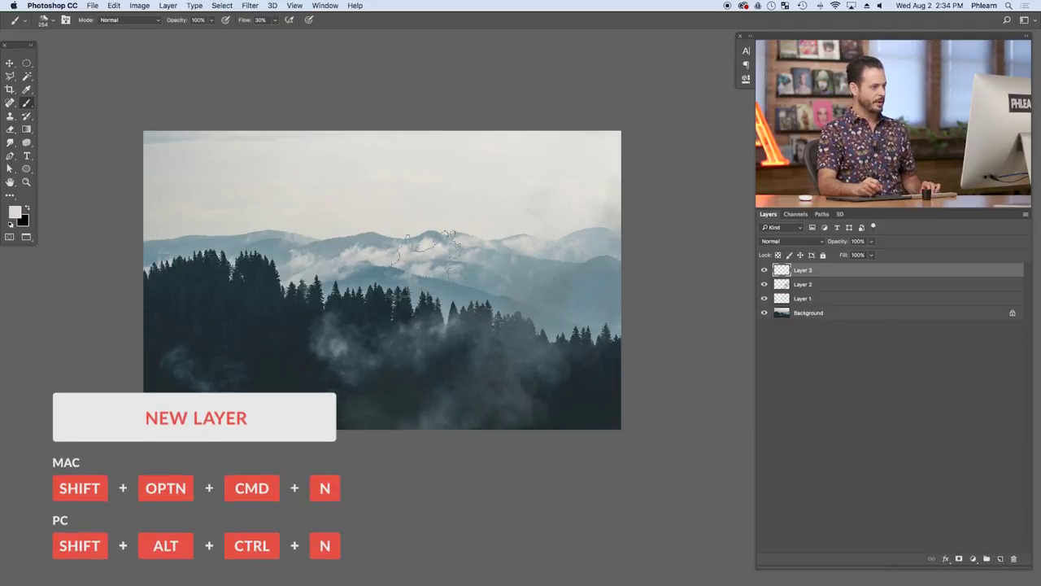
drag(431, 262, 374, 260)
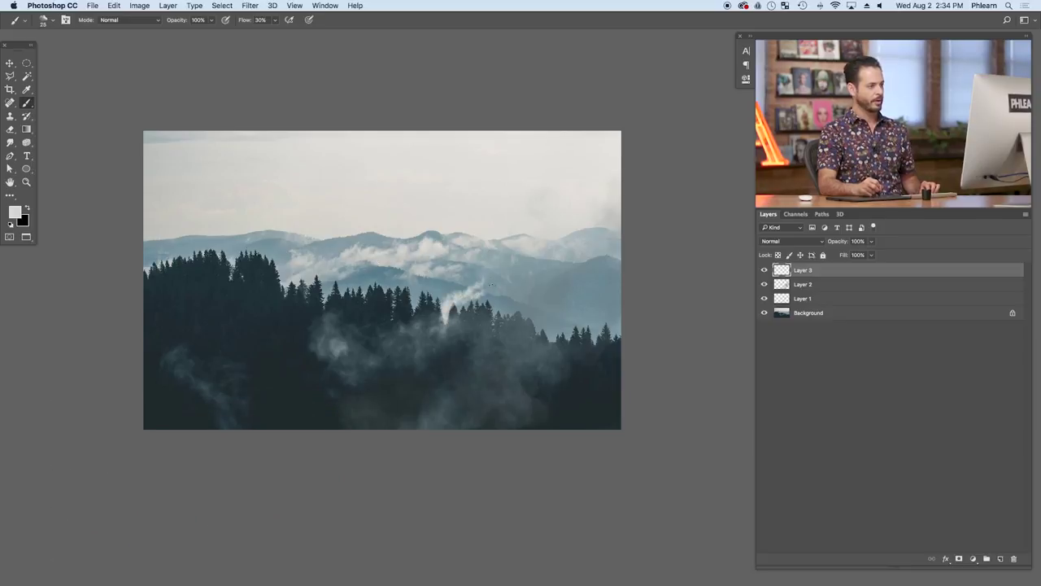
mouse_move(490, 284)
mouse_down()
mouse_move(523, 276)
mouse_move(529, 254)
mouse_move(527, 279)
mouse_move(558, 259)
mouse_move(529, 275)
mouse_move(567, 237)
mouse_move(545, 272)
mouse_move(574, 241)
mouse_move(537, 276)
mouse_move(581, 244)
mouse_move(519, 274)
mouse_move(542, 290)
mouse_move(520, 268)
mouse_move(565, 245)
mouse_move(507, 280)
mouse_move(596, 230)
mouse_up()
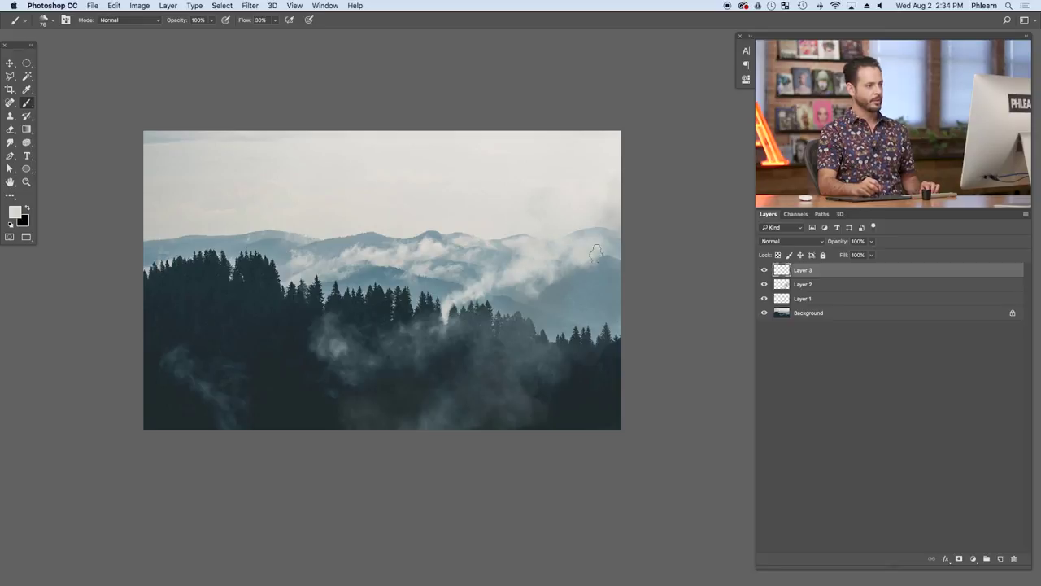
key(e)
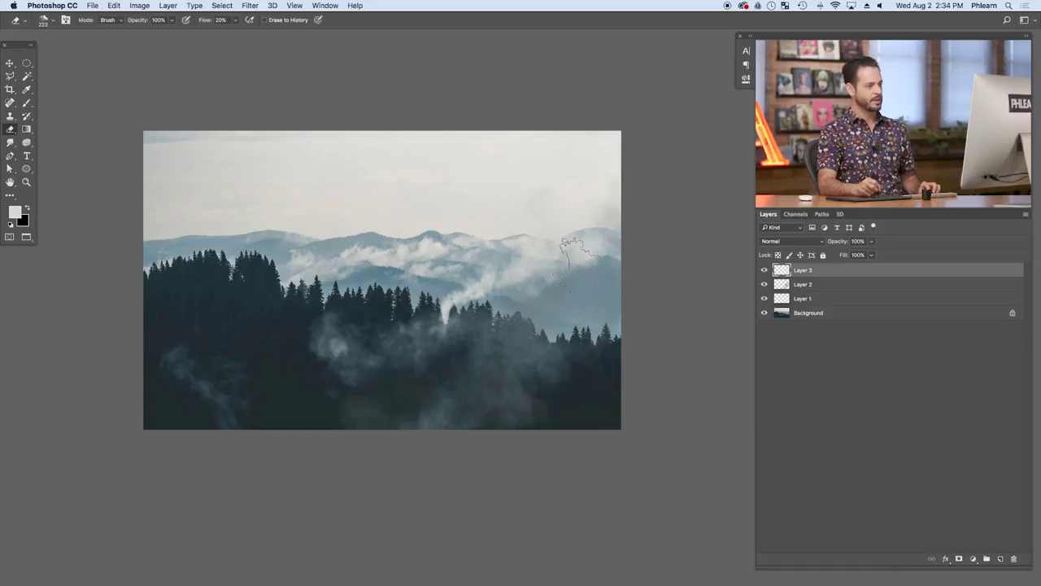
drag(587, 271, 553, 271)
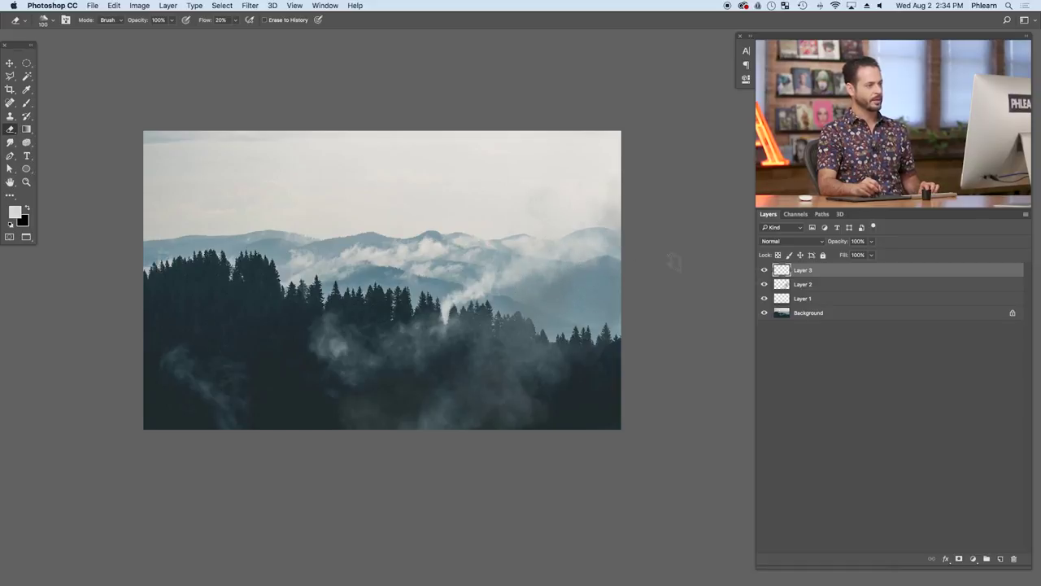
- Check Layer 2's visibility and erase its fog from the sky above the distant mountains with a 210 px smoke-shaped eraser at 20% flow
click(765, 283)
click(765, 283)
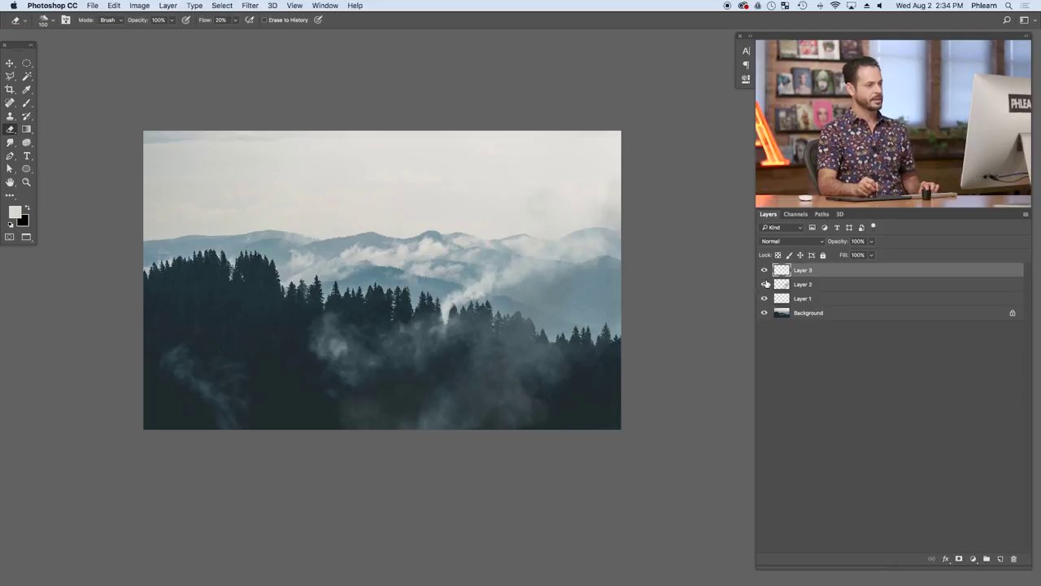
click(816, 286)
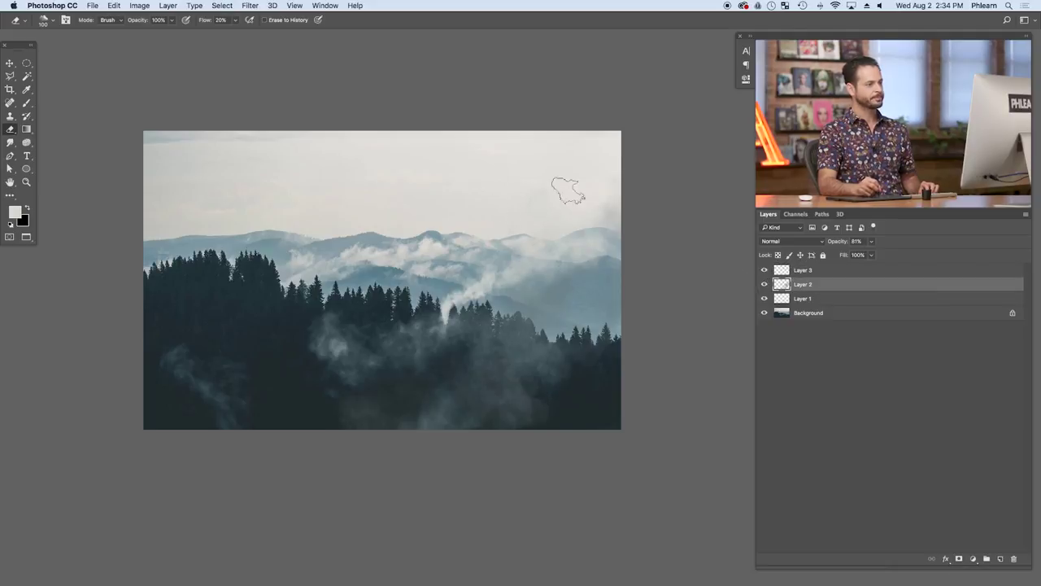
drag(509, 203, 526, 201)
drag(595, 197, 613, 225)
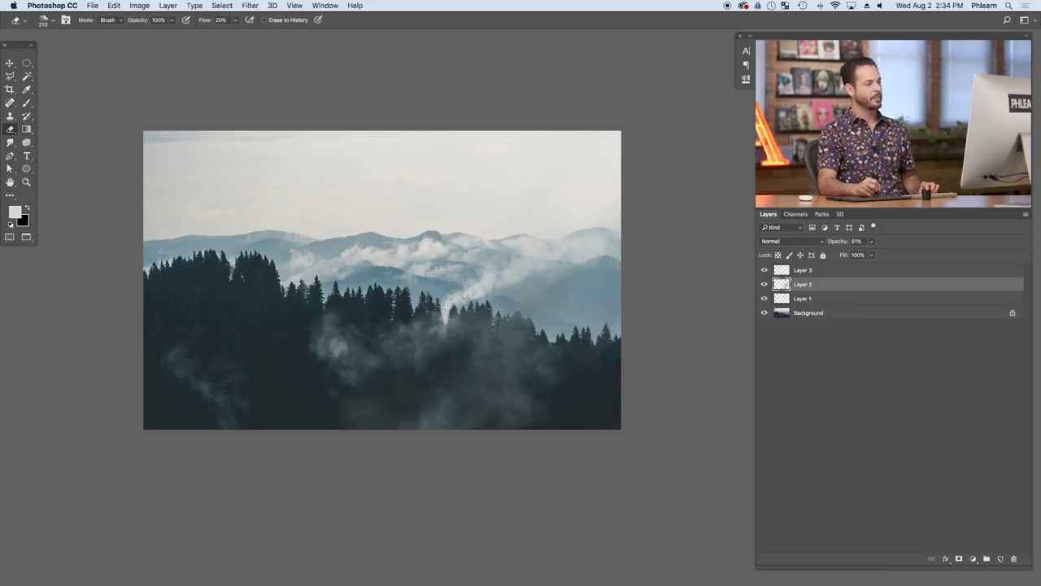
- Toggle the visibility of Layer 3 and Layer 2 to compare the image with and without their fog, leaving both layers shown
click(765, 275)
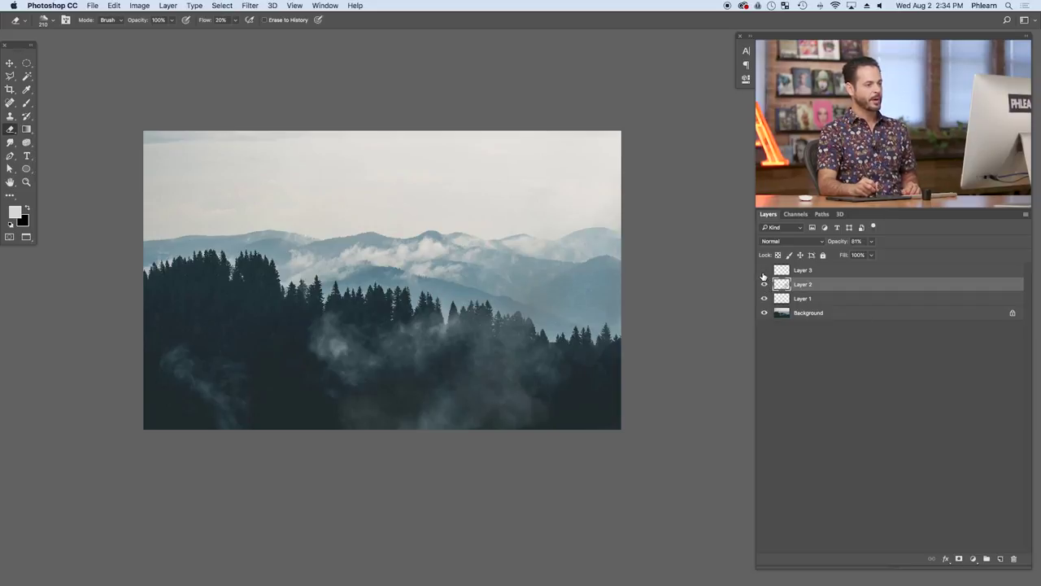
click(764, 275)
click(764, 275)
click(763, 285)
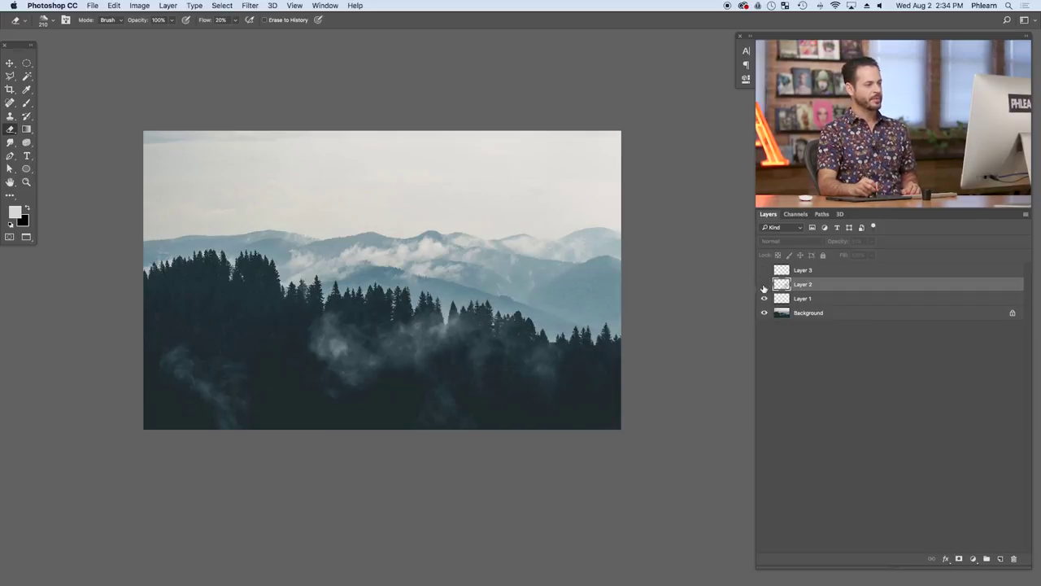
click(764, 285)
click(764, 273)
click(764, 275)
click(764, 275)
click(764, 275)
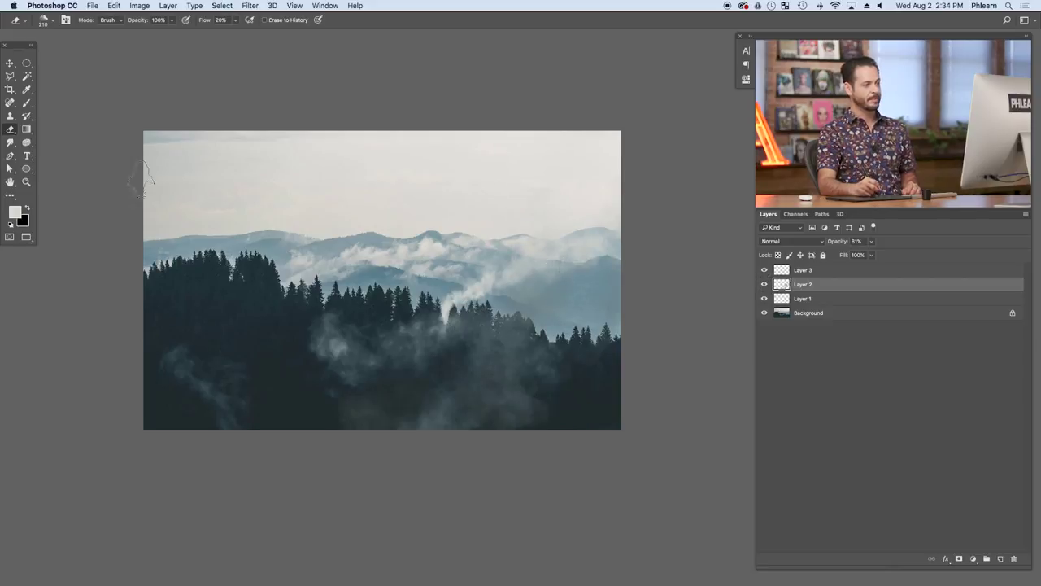
- Review the eraser's available brush presets and close the list without choosing another brush
right_click(280, 218)
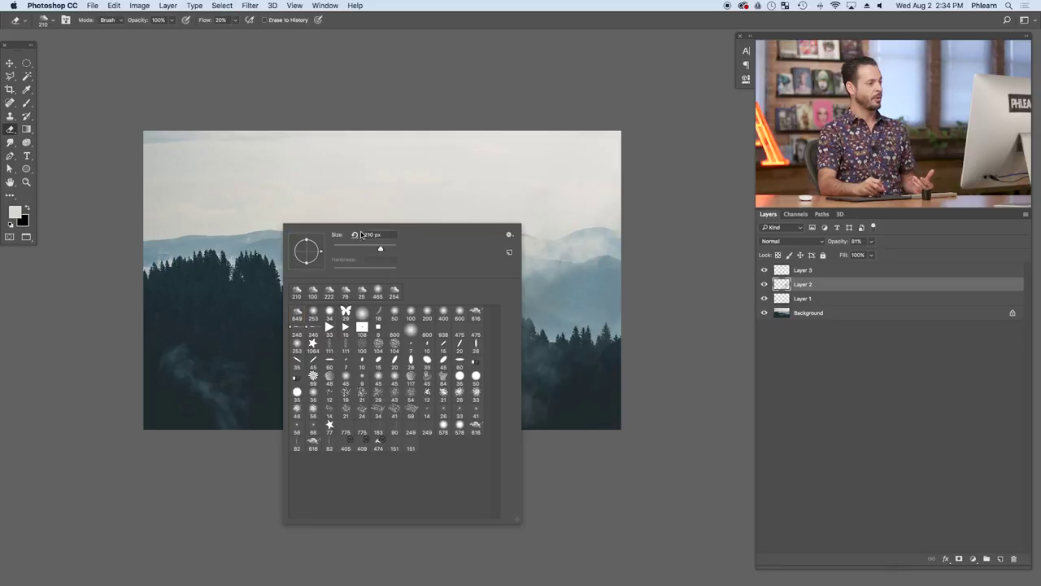
click(449, 97)
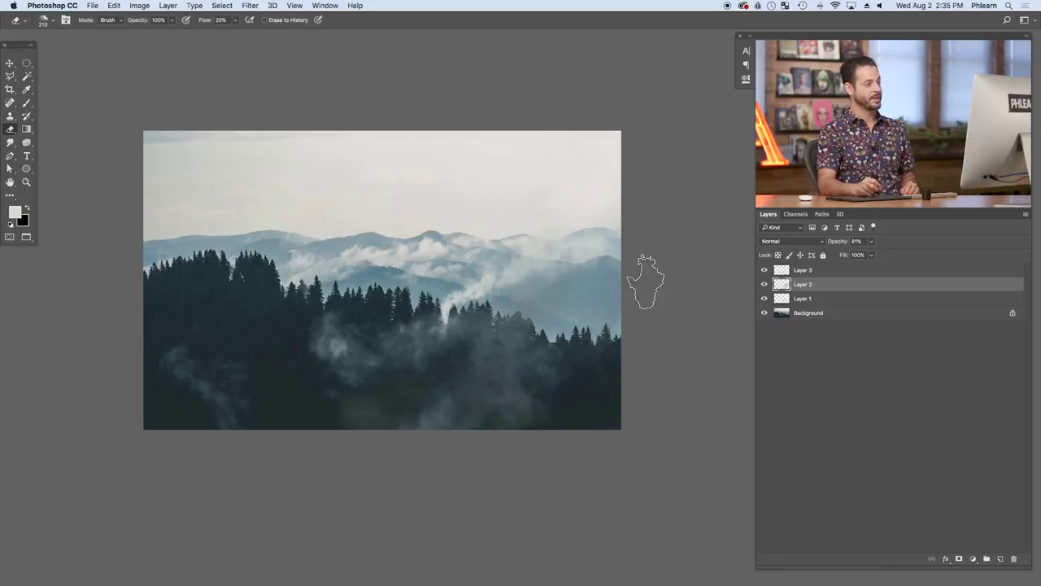